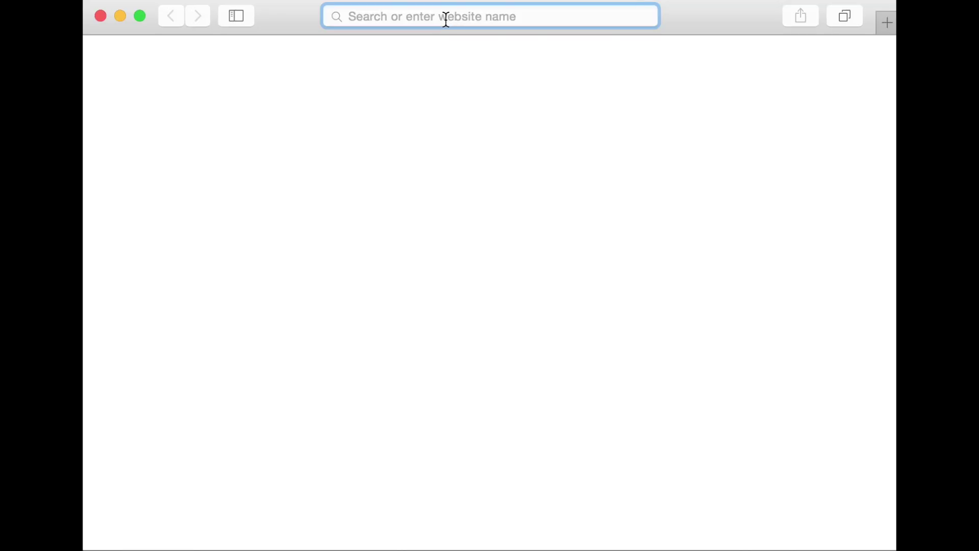
# - Load tasks.hotosm.org and log in by granting access to the OpenStreetMap account
pyautogui.write('tasks.hotosm.org/')
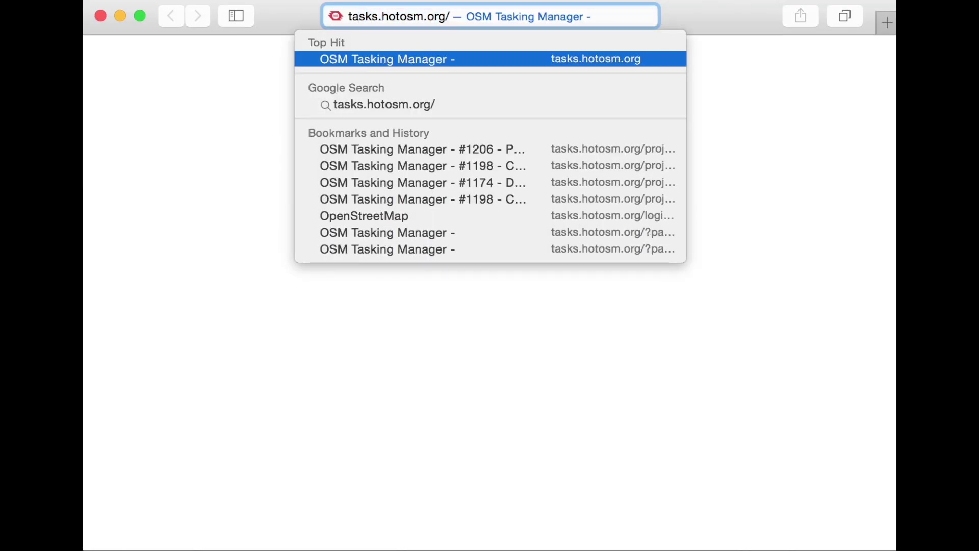
pyautogui.press('Return')
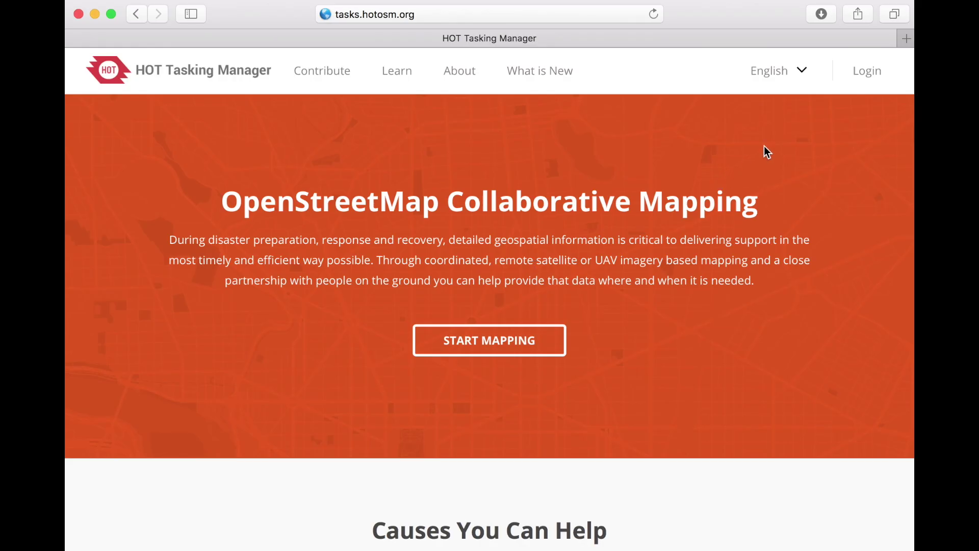
pyautogui.click(861, 71)
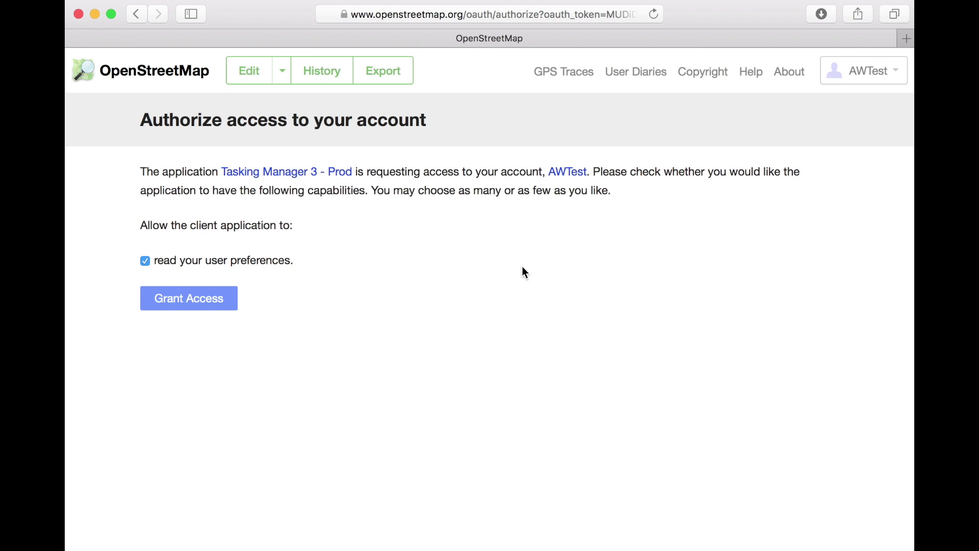
pyautogui.click(225, 306)
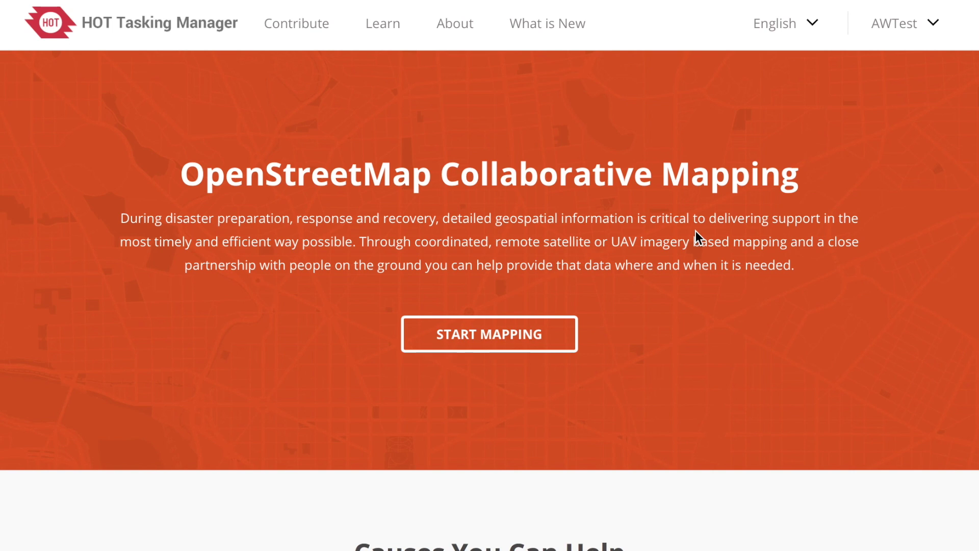
# - Open the signed-in user's profile page from the account menu
pyautogui.click(925, 34)
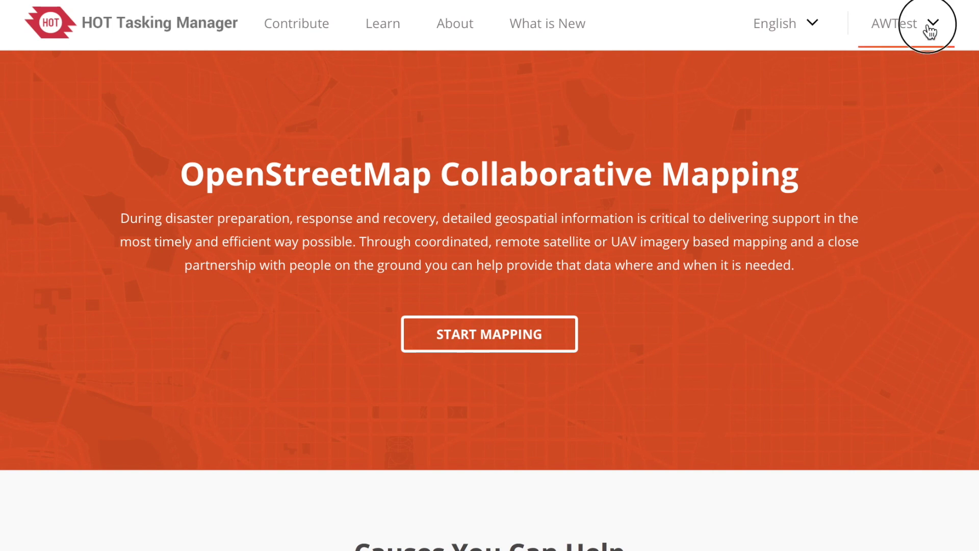
pyautogui.click(856, 68)
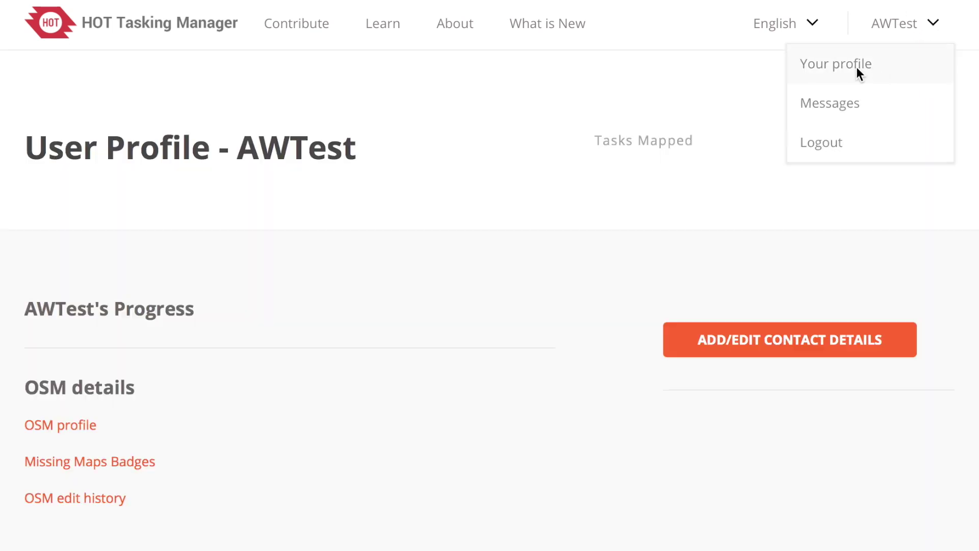
pyautogui.scroll(-2, 634, 297)
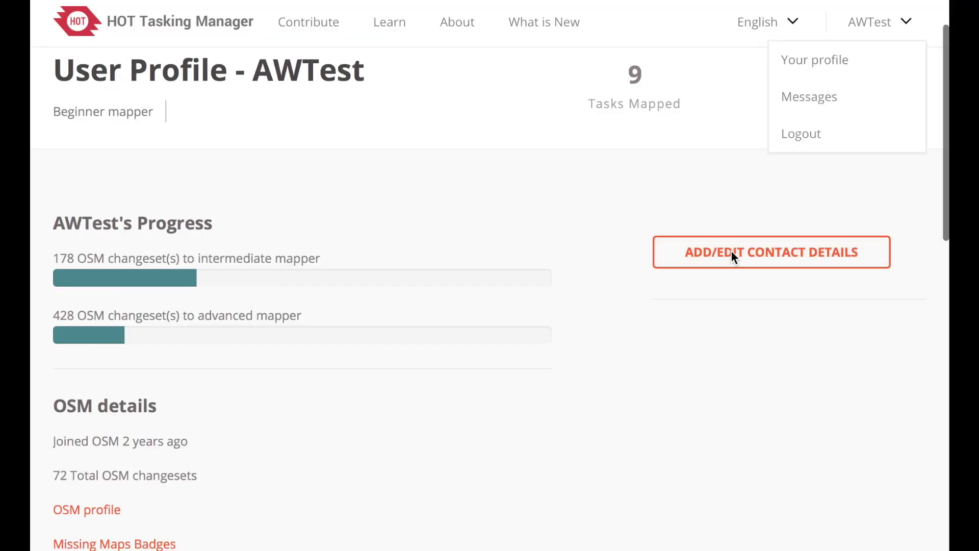
# - Enter and save a contact email address, then return to the home page
pyautogui.click(731, 250)
pyautogui.click(737, 251)
pyautogui.write('youremail@email.com')
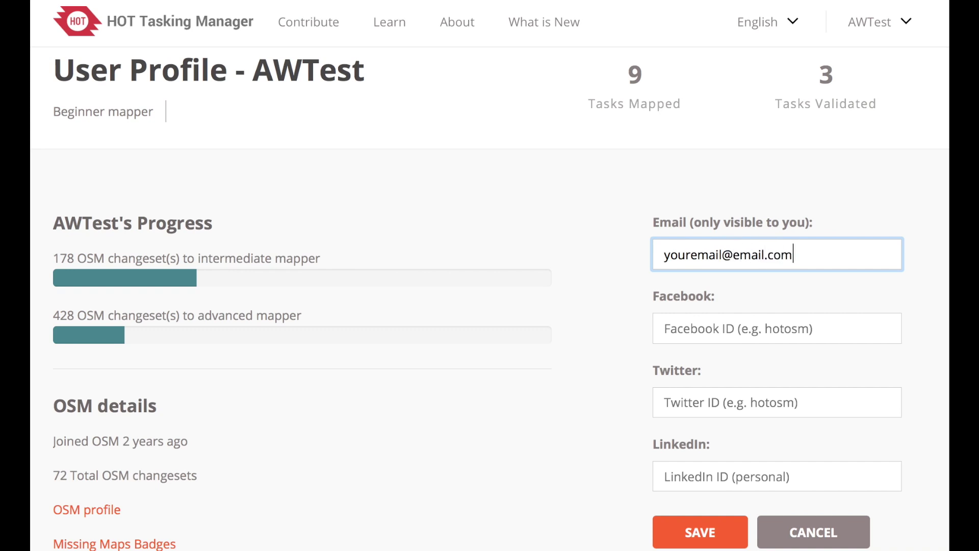
pyautogui.click(696, 536)
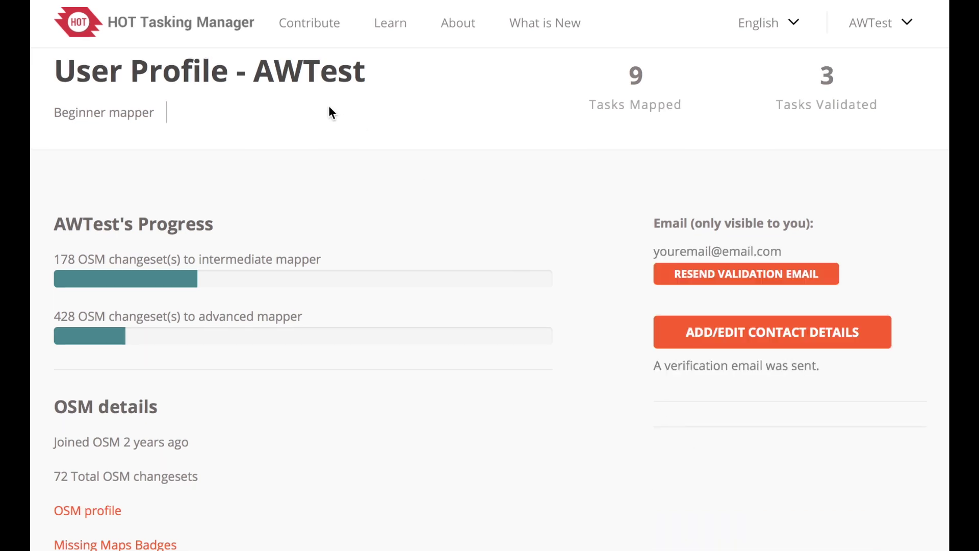
pyautogui.click(191, 23)
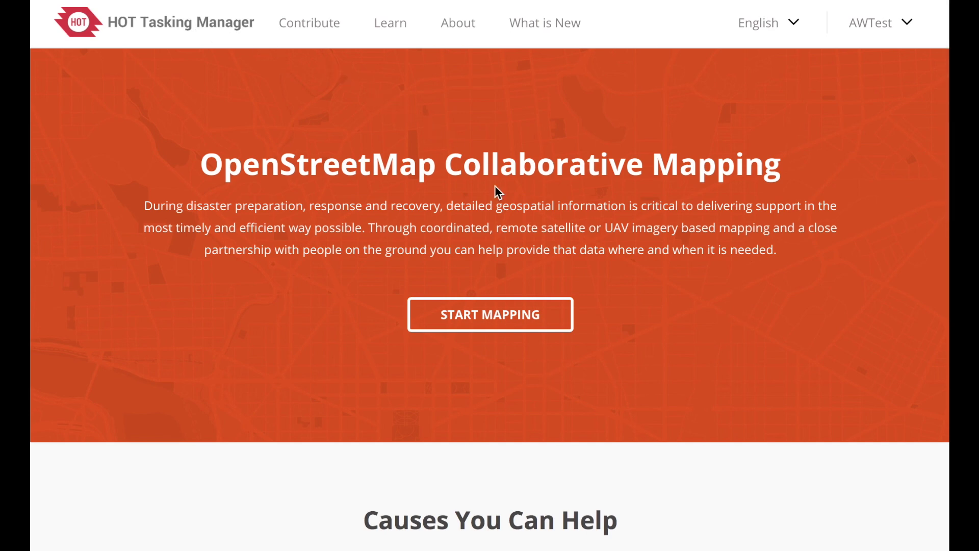
# - From Start Mapping, open project #3405 Mapping Flood Affected Community in Nepal (East Rapti River)
pyautogui.scroll(-7, 498, 191)
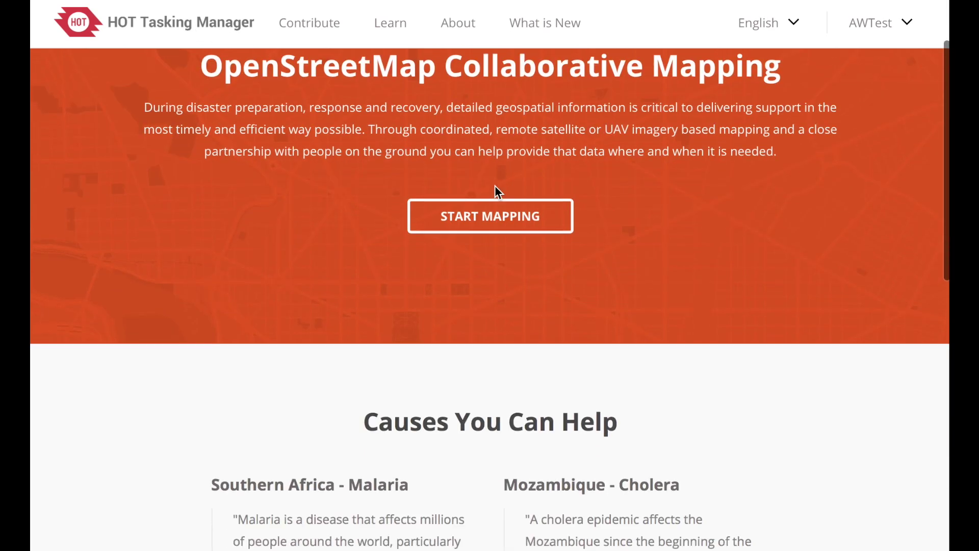
pyautogui.scroll(-8, 495, 186)
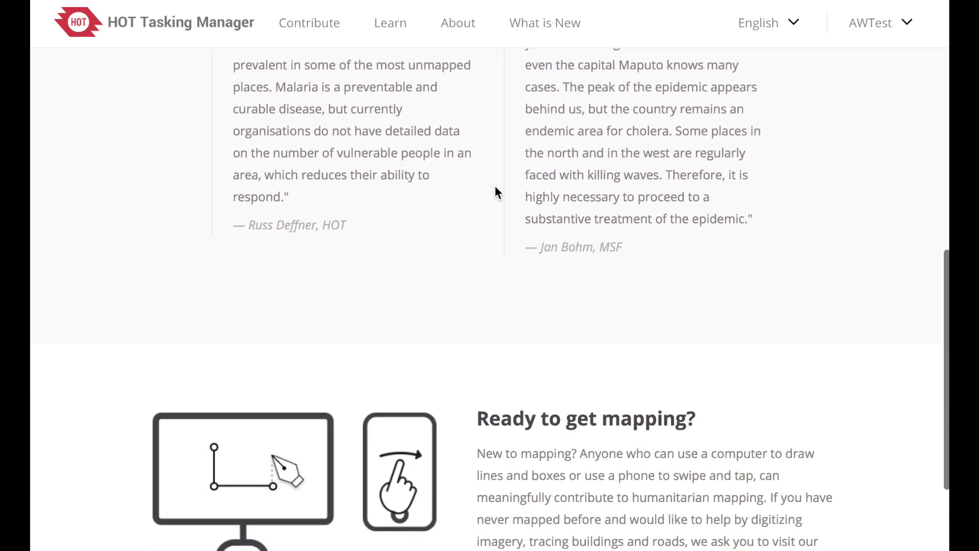
pyautogui.scroll(-1, 495, 187)
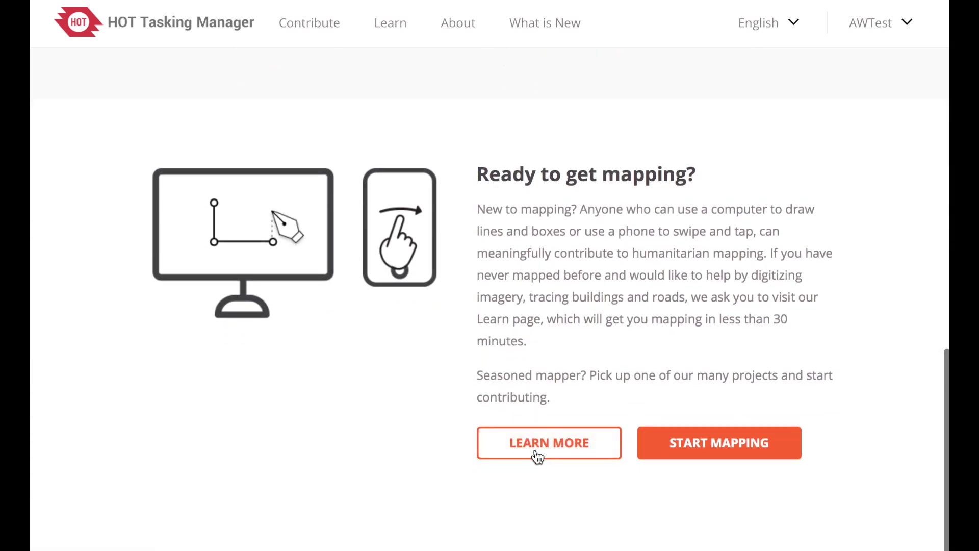
pyautogui.scroll(14, 493, 289)
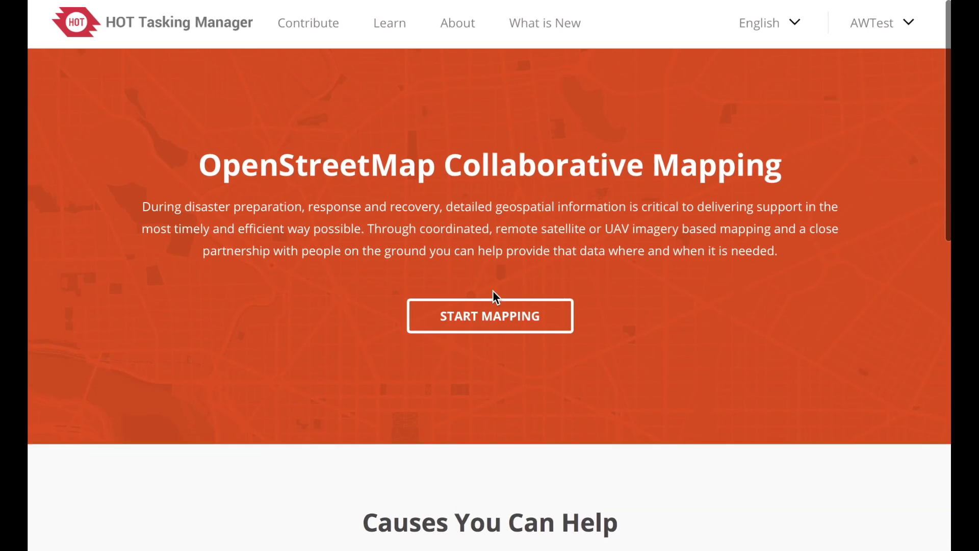
pyautogui.click(489, 322)
pyautogui.scroll(-3, 423, 328)
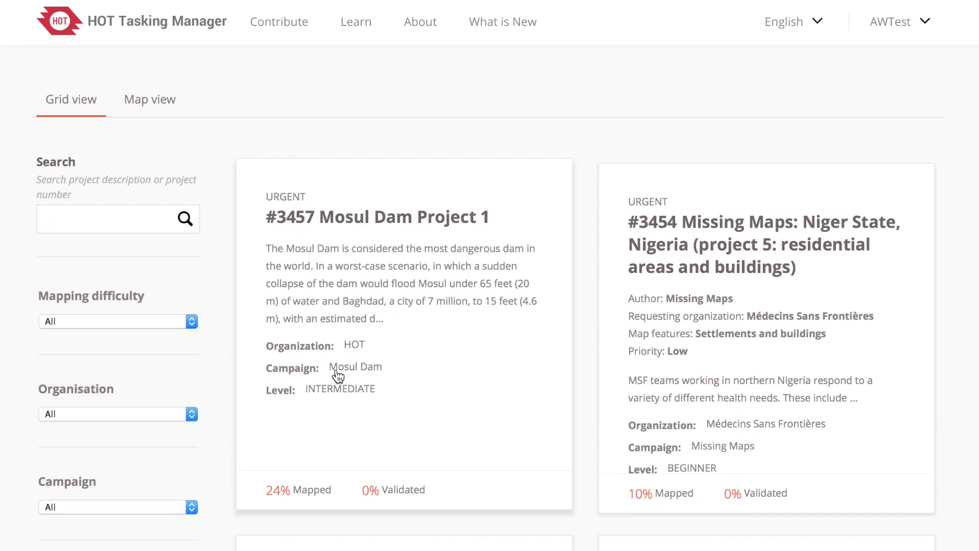
pyautogui.scroll(-20, 583, 363)
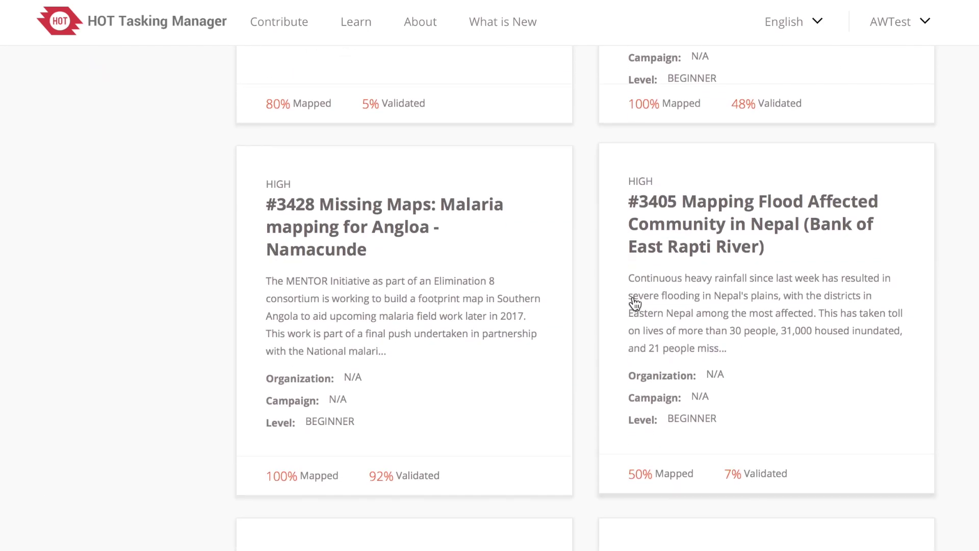
pyautogui.click(686, 245)
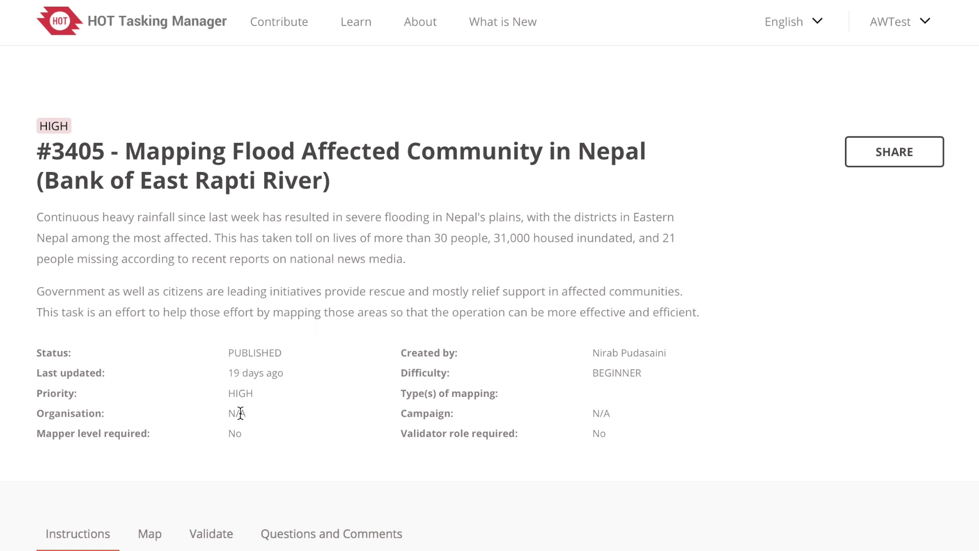
# - Scroll down the project page to its Instructions and task grid map
pyautogui.scroll(-6, 451, 445)
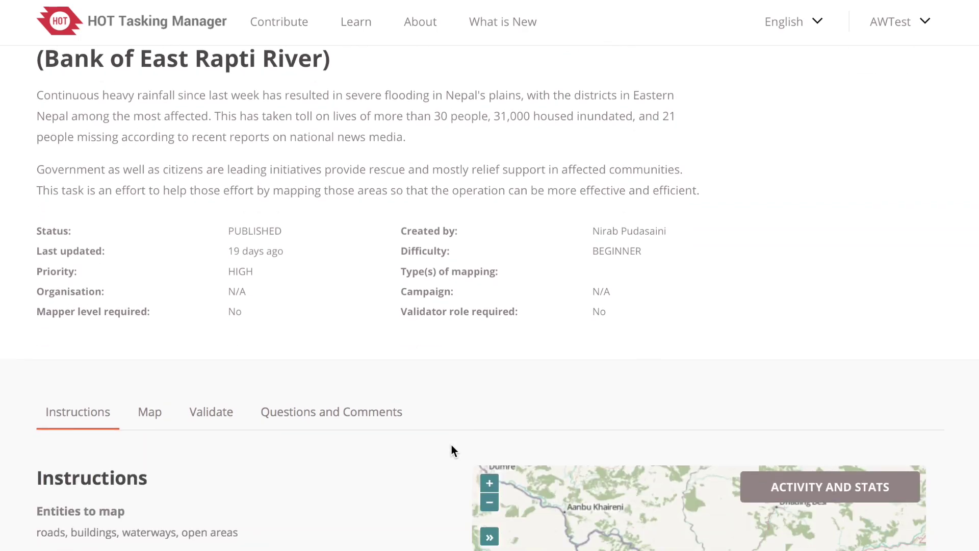
pyautogui.scroll(-2, 451, 445)
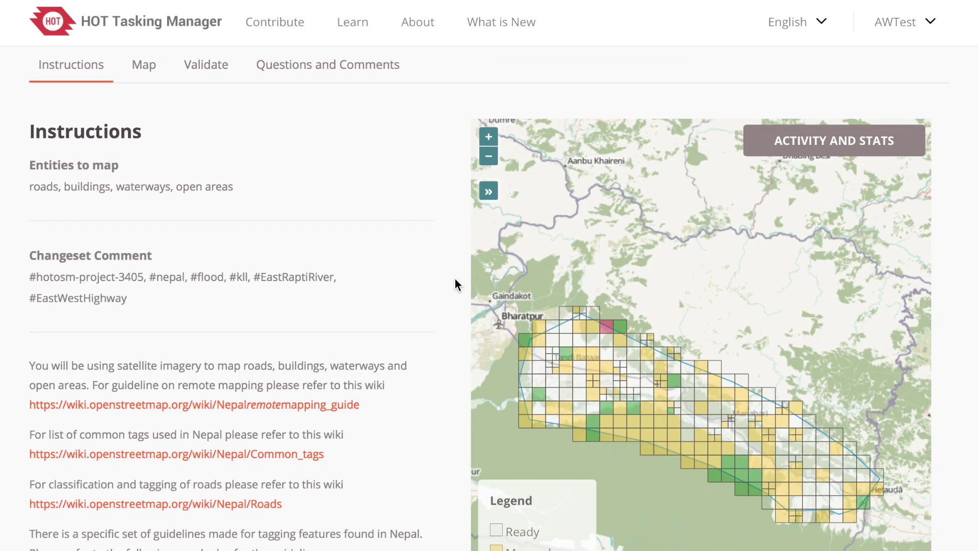
pyautogui.scroll(-3, 455, 278)
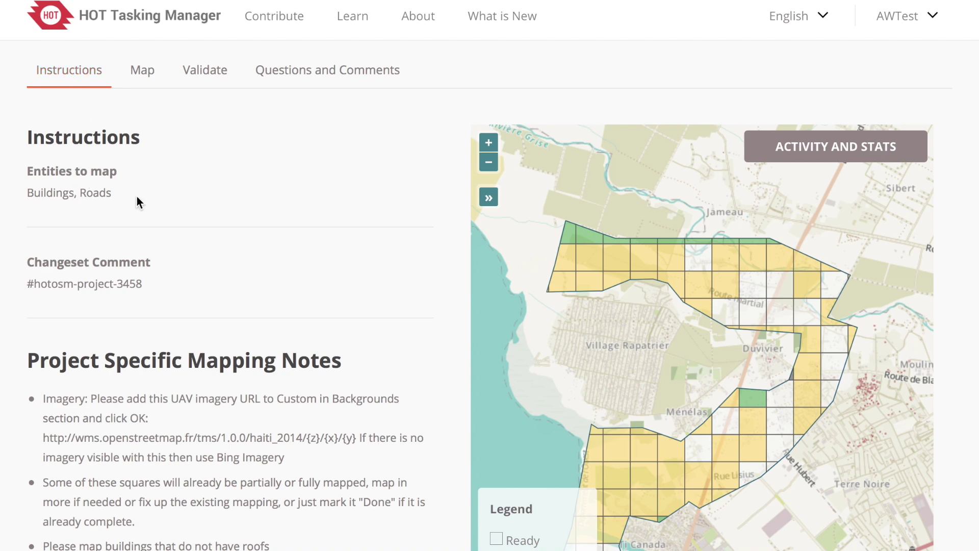
# - Scroll through the project's mapping instructions and back up to the task panel
pyautogui.scroll(-4, 209, 201)
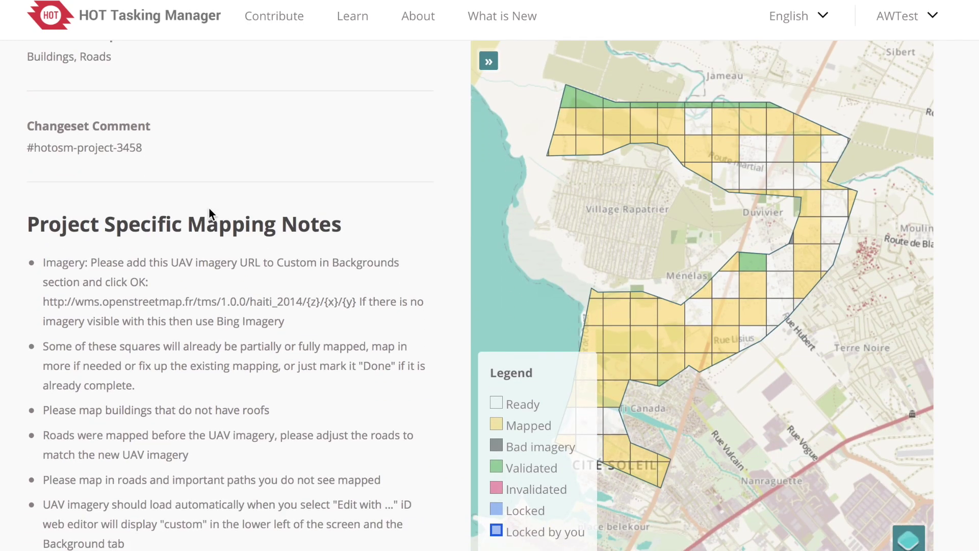
pyautogui.scroll(-1, 209, 208)
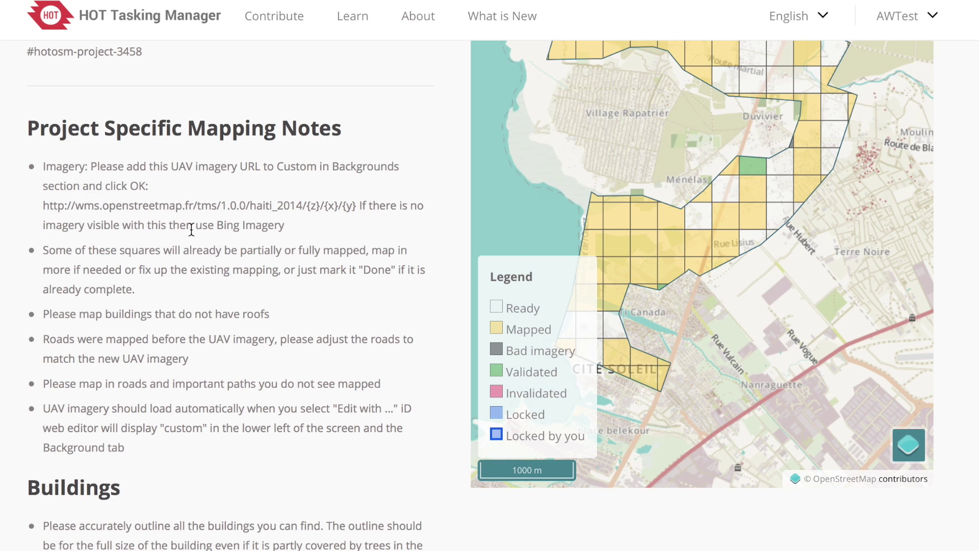
pyautogui.scroll(-5, 211, 377)
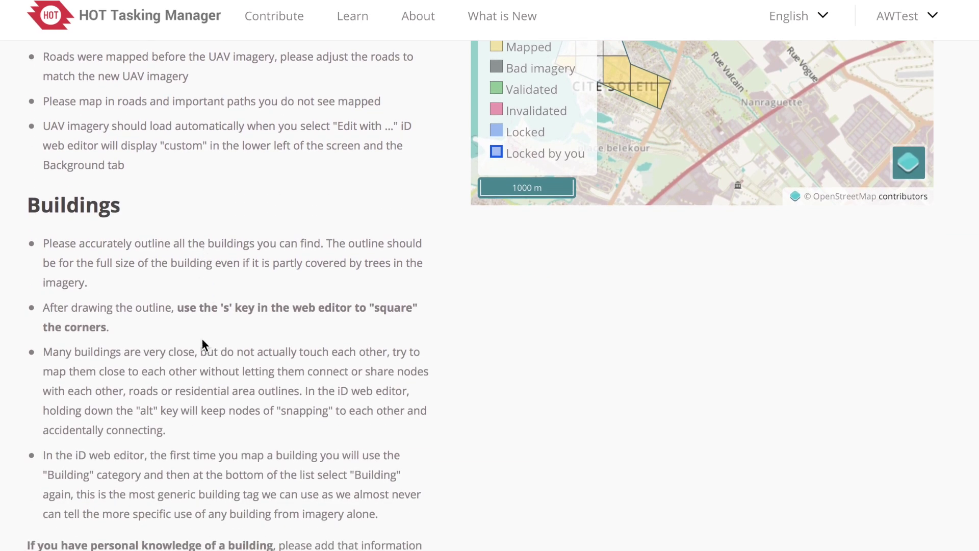
pyautogui.scroll(-3, 205, 393)
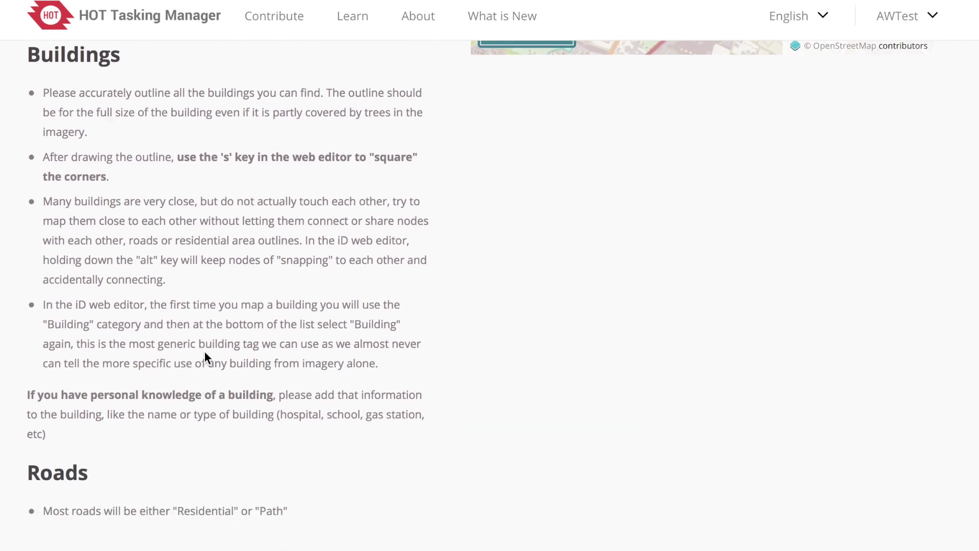
pyautogui.scroll(-4, 201, 409)
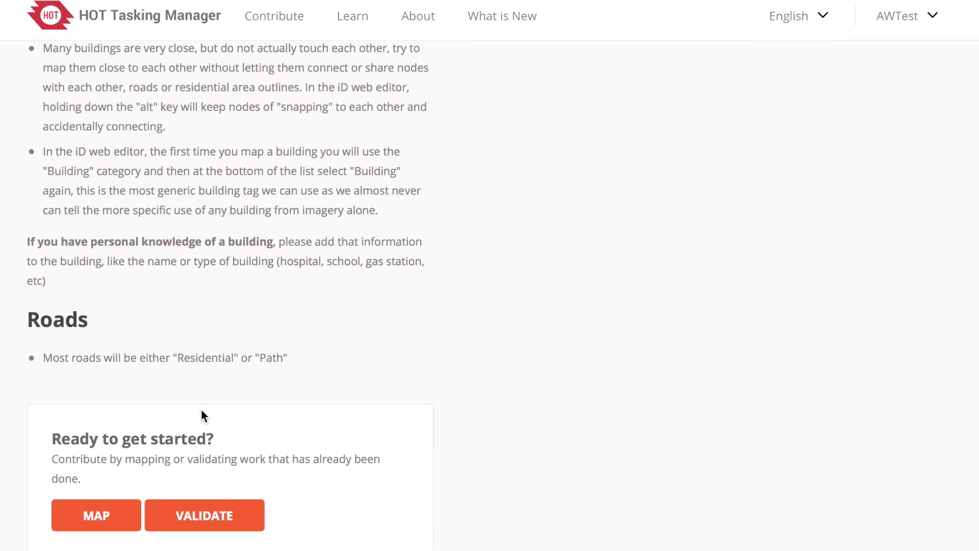
pyautogui.scroll(15, 186, 409)
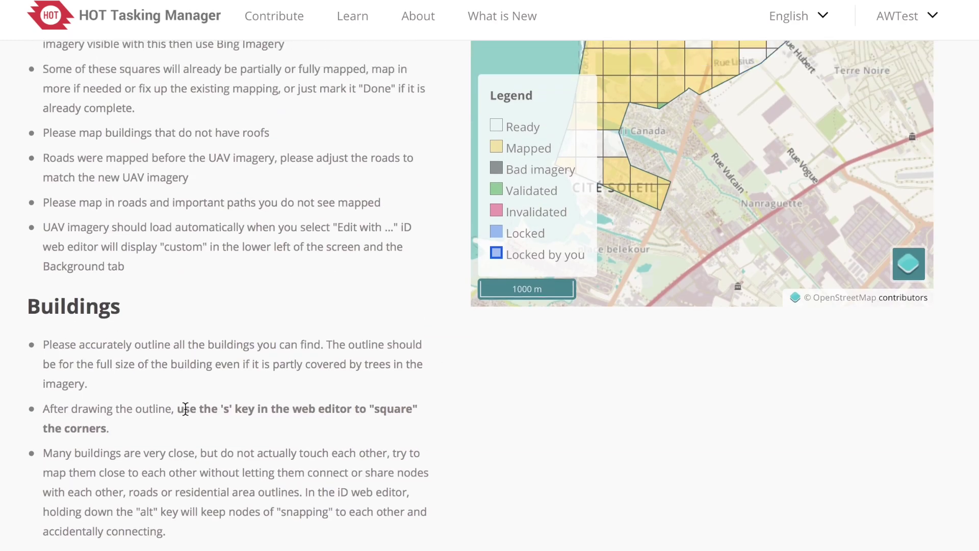
pyautogui.scroll(1, 186, 411)
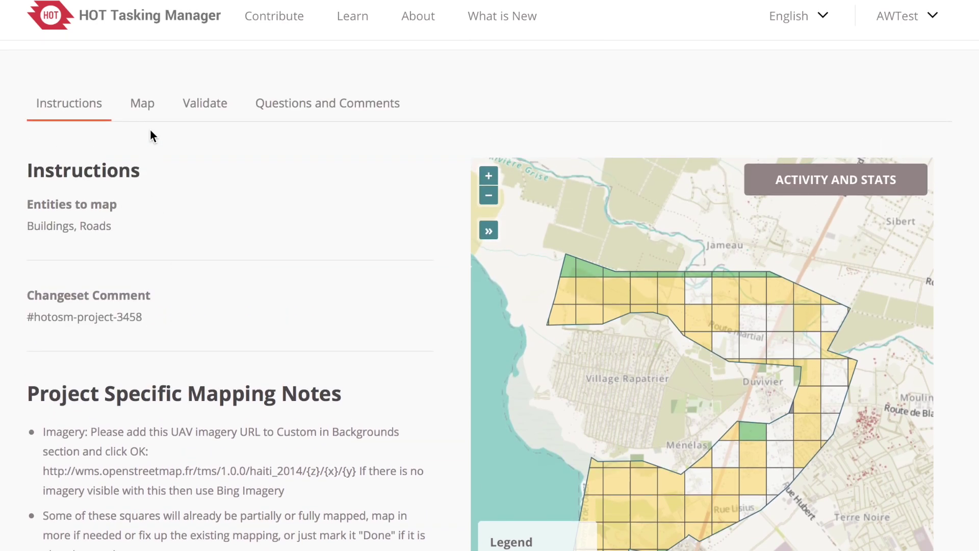
pyautogui.scroll(-10, 186, 231)
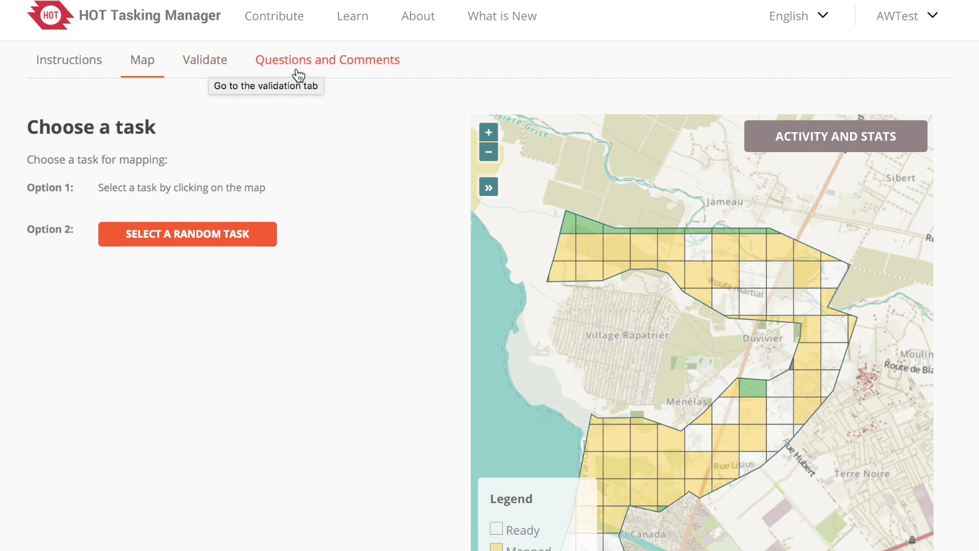
# - Draft 'enter your question here' to the project manager under Questions and Comments, discard it, return home
pyautogui.click(321, 64)
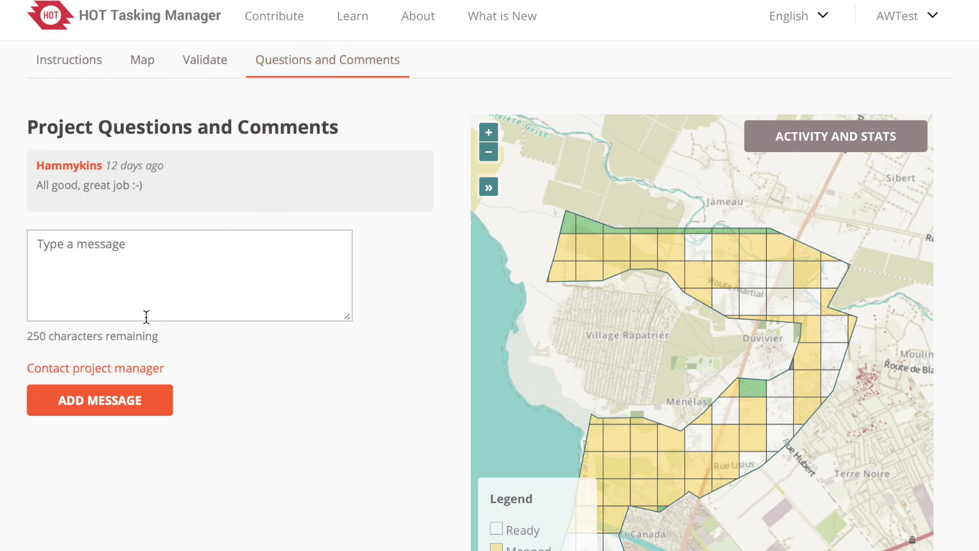
pyautogui.click(106, 374)
pyautogui.click(176, 246)
pyautogui.write('enter your question here')
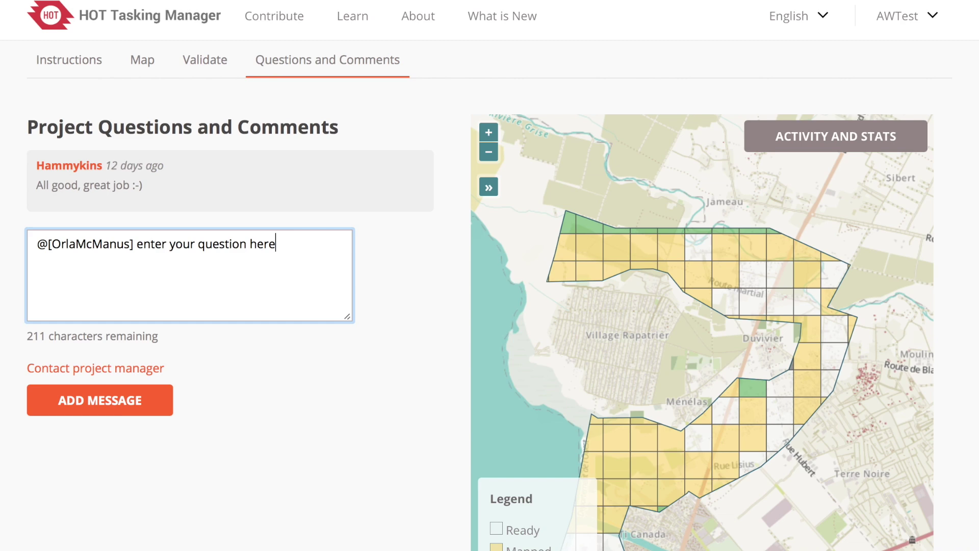
pyautogui.hotkey('ctrl', 'a')
pyautogui.press('BackSpace')
pyautogui.click(57, 26)
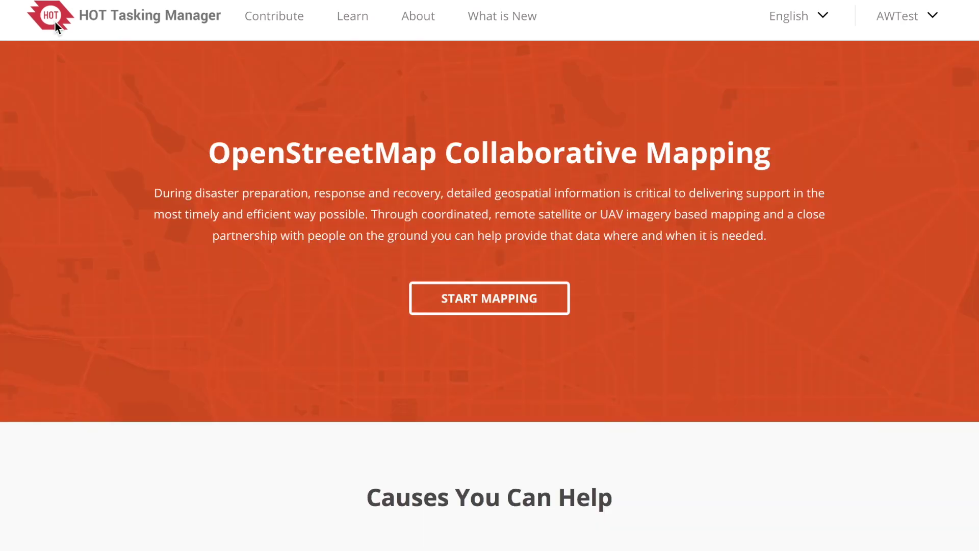
# - Open the Contribute project list and clear its search box
pyautogui.click(498, 307)
pyautogui.click(103, 343)
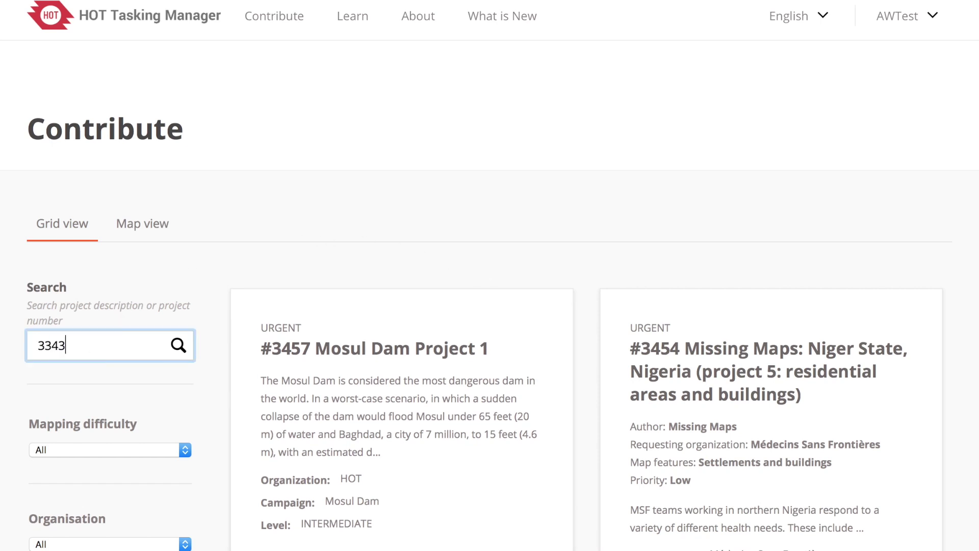
pyautogui.press('BackSpace')
pyautogui.press('BackSpace')
pyautogui.press('BackSpace')
pyautogui.press('BackSpace')
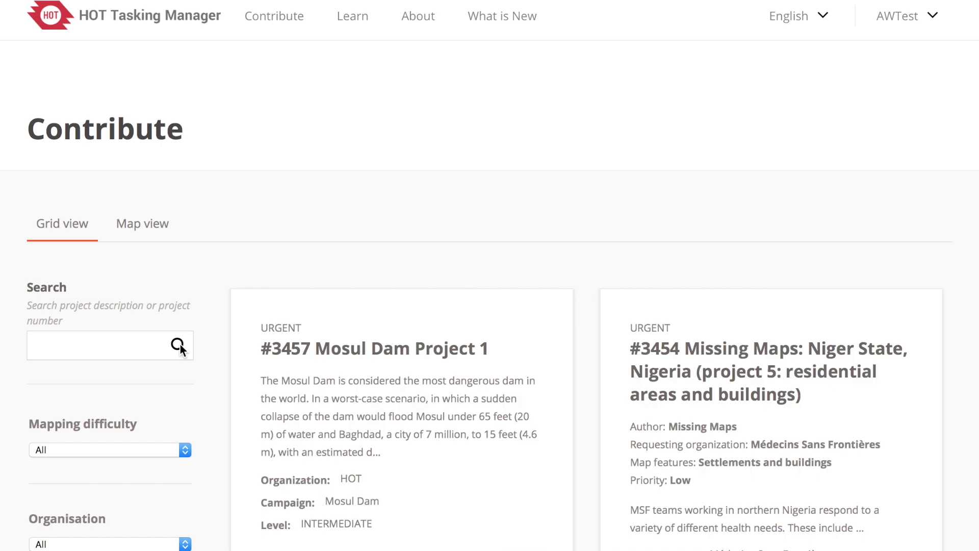
# - Leave the Difficulty, Organisation and Campaign filters set to All
pyautogui.scroll(-5, 179, 345)
pyautogui.click(165, 176)
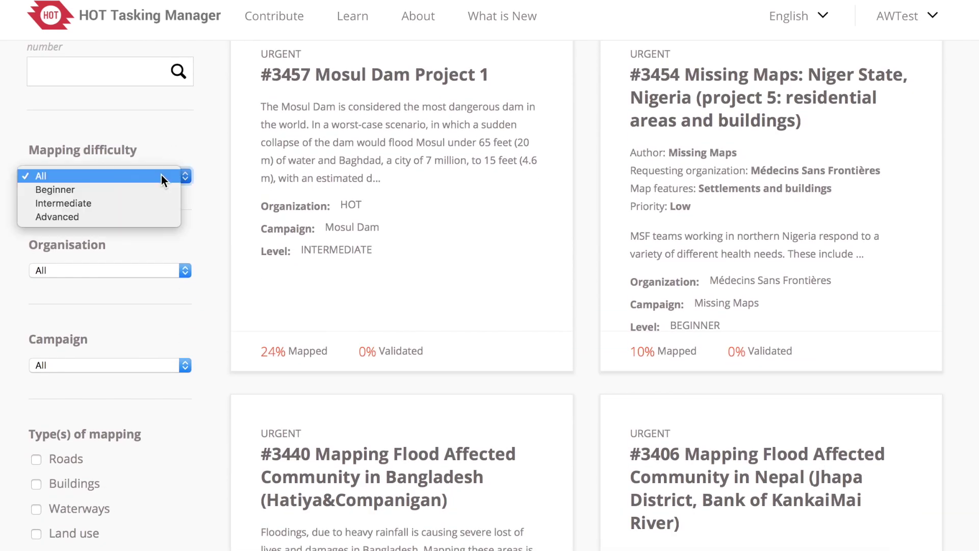
pyautogui.click(132, 239)
pyautogui.click(123, 269)
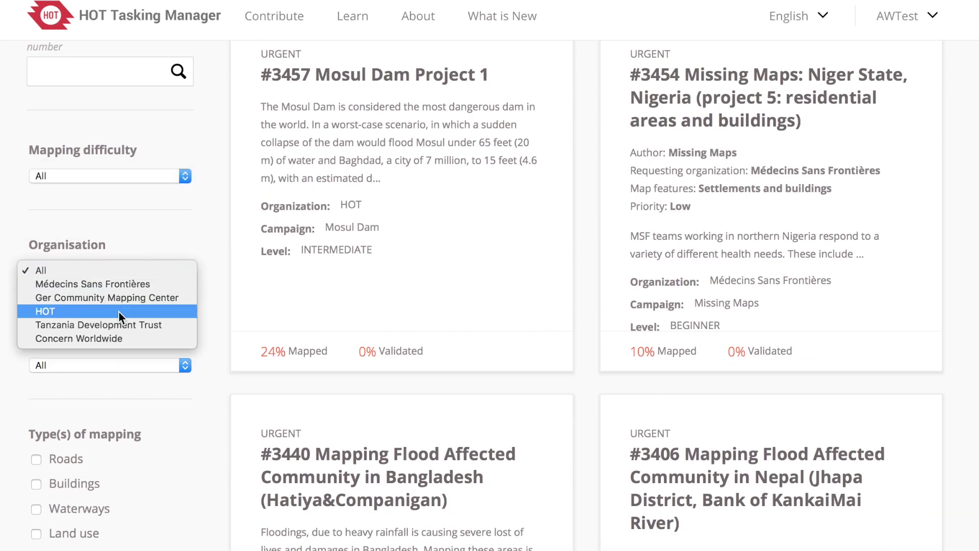
pyautogui.click(107, 377)
pyautogui.click(109, 366)
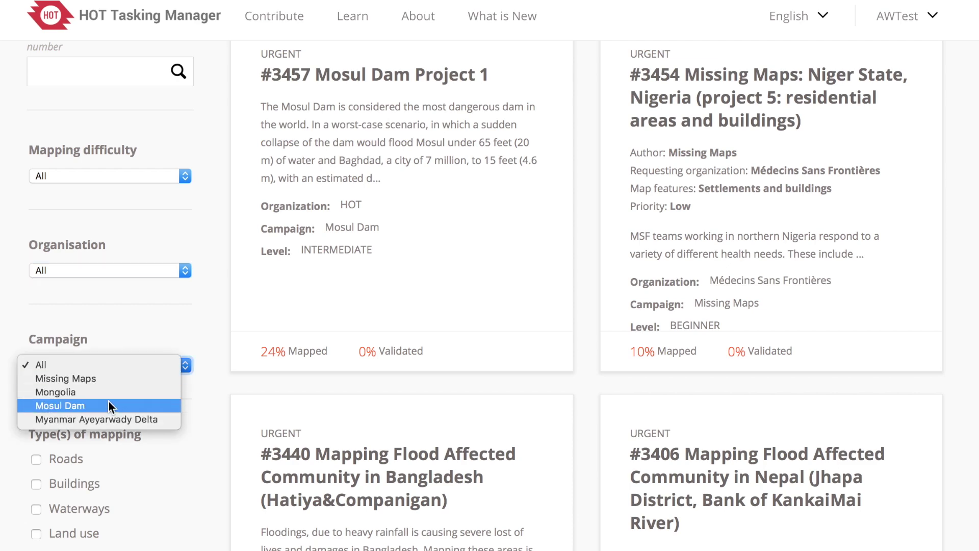
pyautogui.click(176, 455)
# - Filter the project list to Buildings mapping projects
pyautogui.scroll(-1, 175, 455)
pyautogui.scroll(-2, 176, 455)
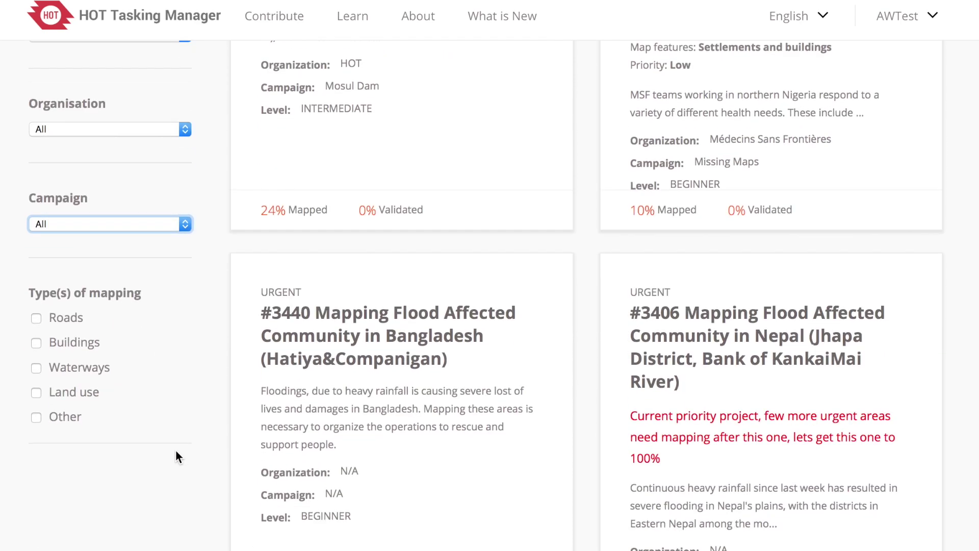
pyautogui.click(36, 343)
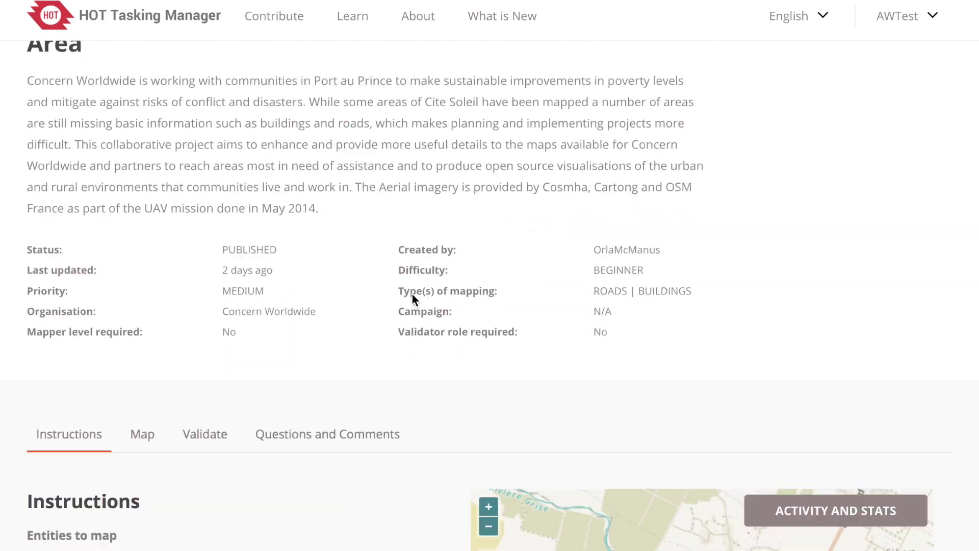
# - Select a task square on project #3458 and start mapping it in the iD editor
pyautogui.scroll(-3, 412, 299)
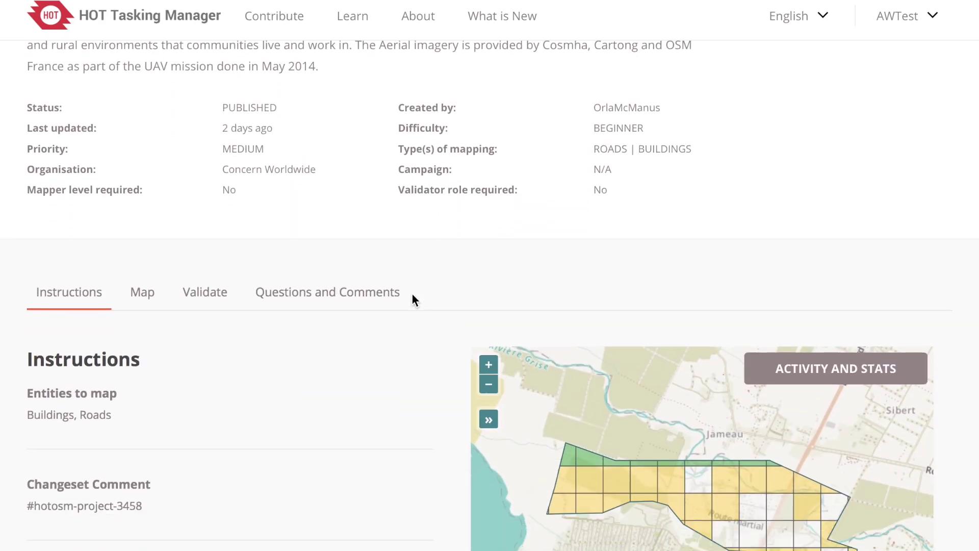
pyautogui.scroll(-4, 412, 299)
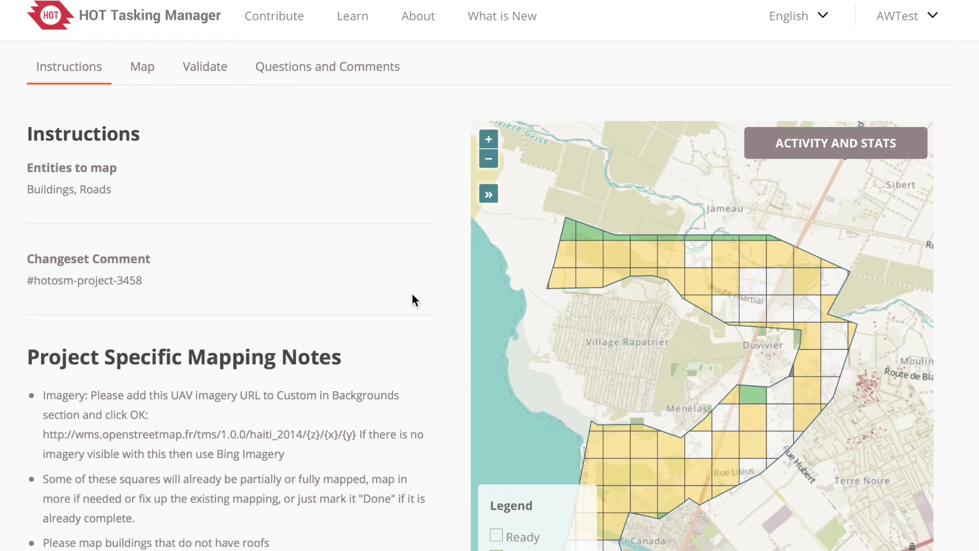
pyautogui.click(761, 287)
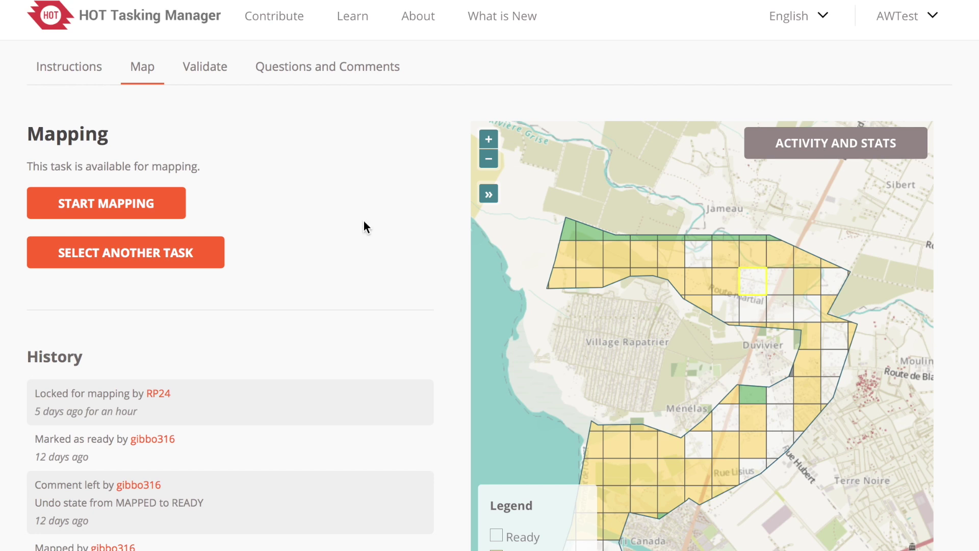
pyautogui.click(109, 208)
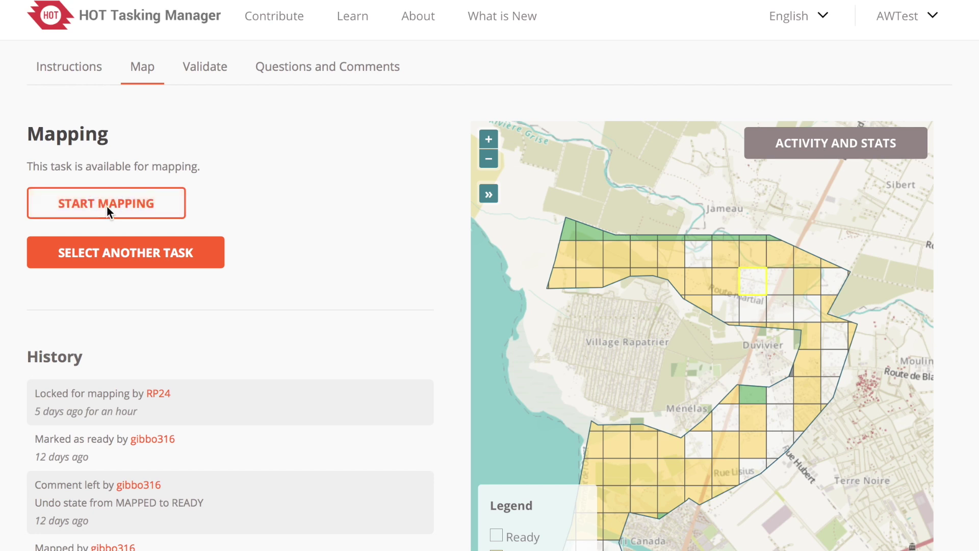
pyautogui.click(155, 198)
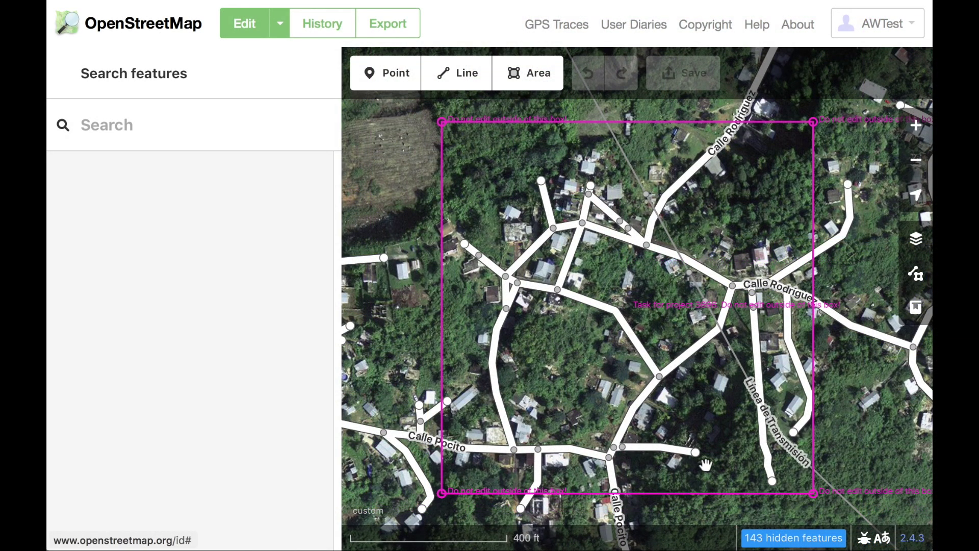
# - Zoom into the task boundary in iD to inspect its mapped roads and buildings
pyautogui.scroll(3, 590, 362)
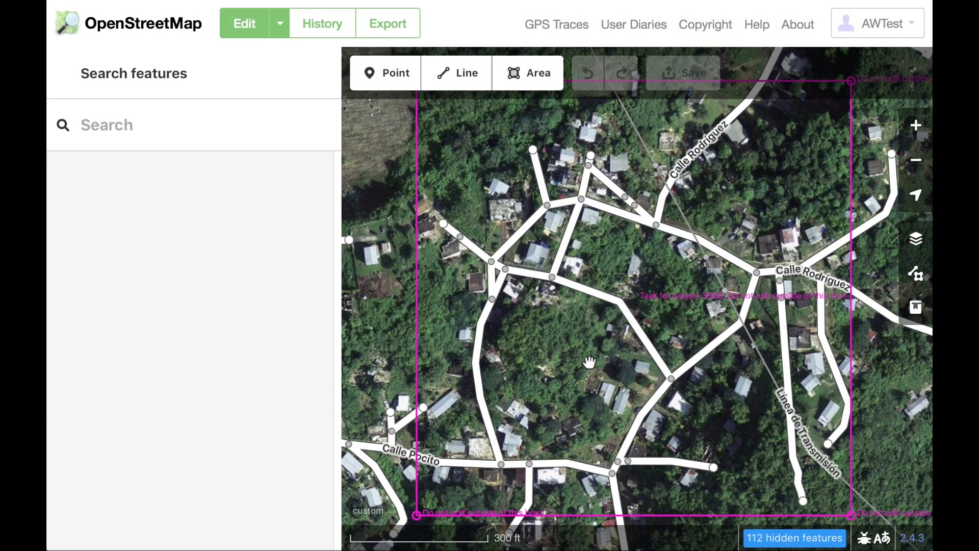
pyautogui.scroll(2, 589, 362)
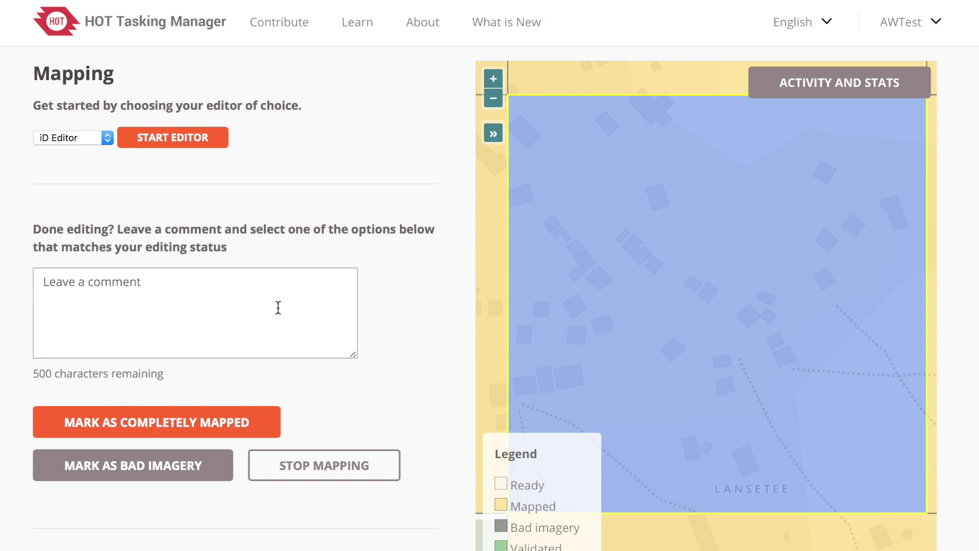
# - Write a task comment: 'Added the rest of the buildings, a few buildings'
pyautogui.click(277, 307)
pyautogui.write('Added the rest of the buildings, looks done!')
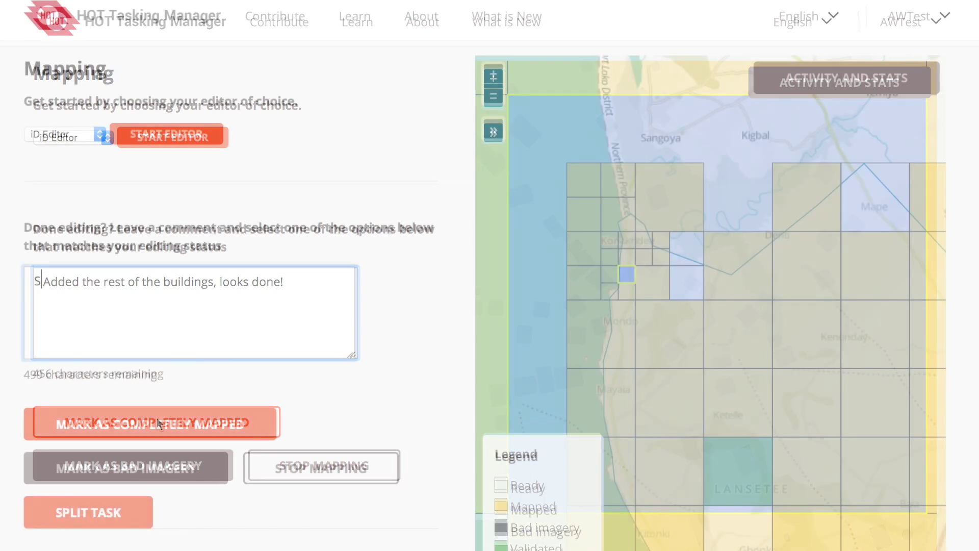
pyautogui.write('a few buildings t')
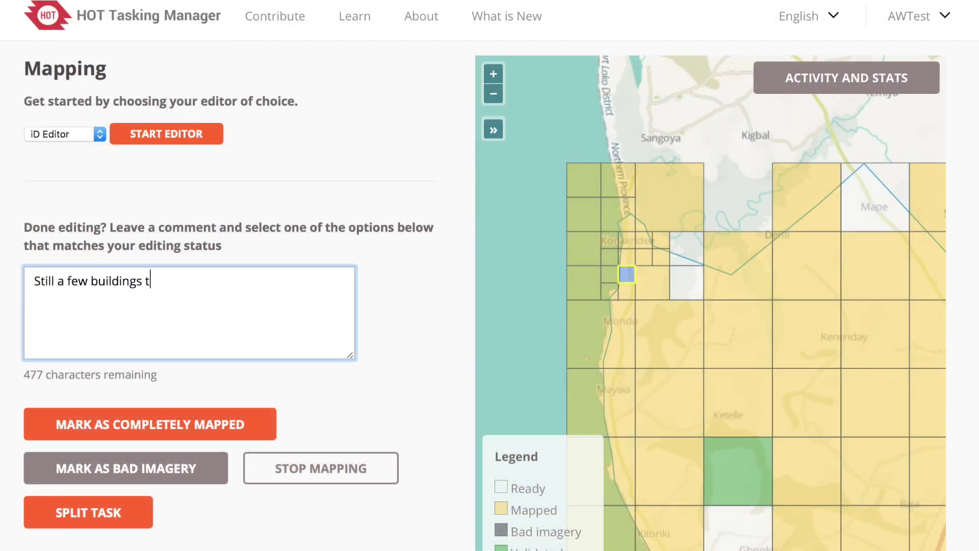